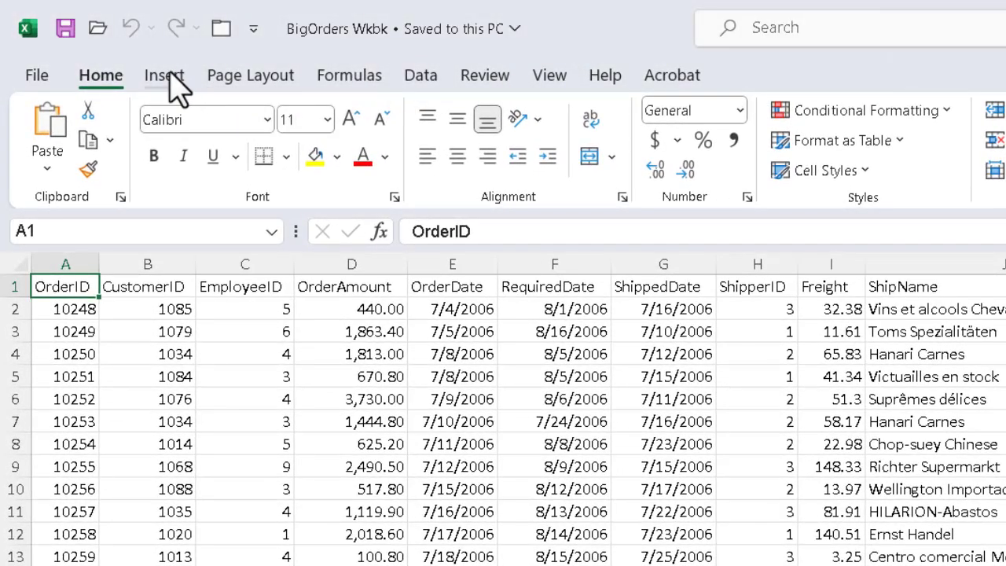
Create a PivotTable on a new worksheet from the BigOrders range A1:O831.
{"action": "left_click", "coordinate": [166, 75]}
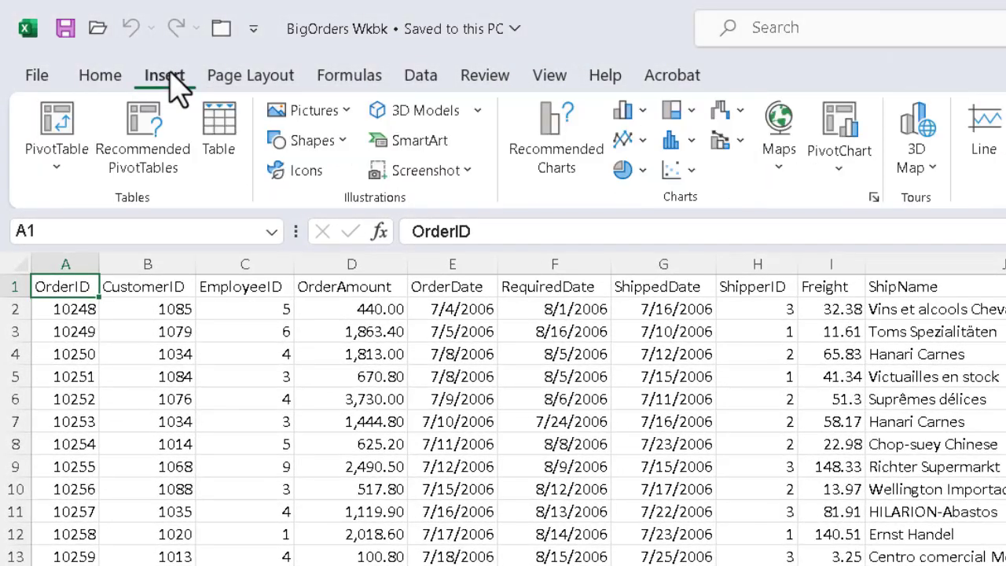
{"action": "left_click", "coordinate": [61, 117]}
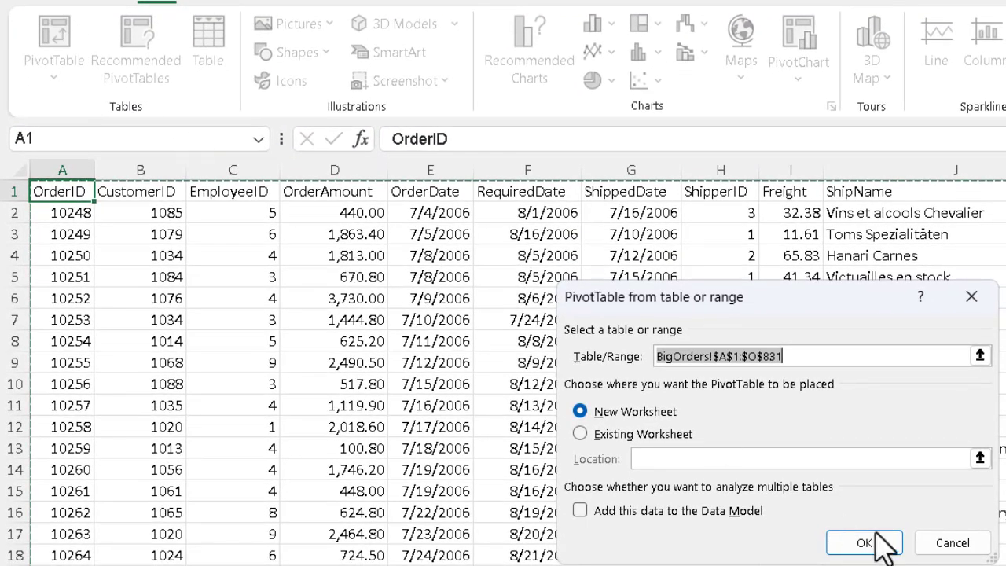
{"action": "left_click", "coordinate": [886, 545]}
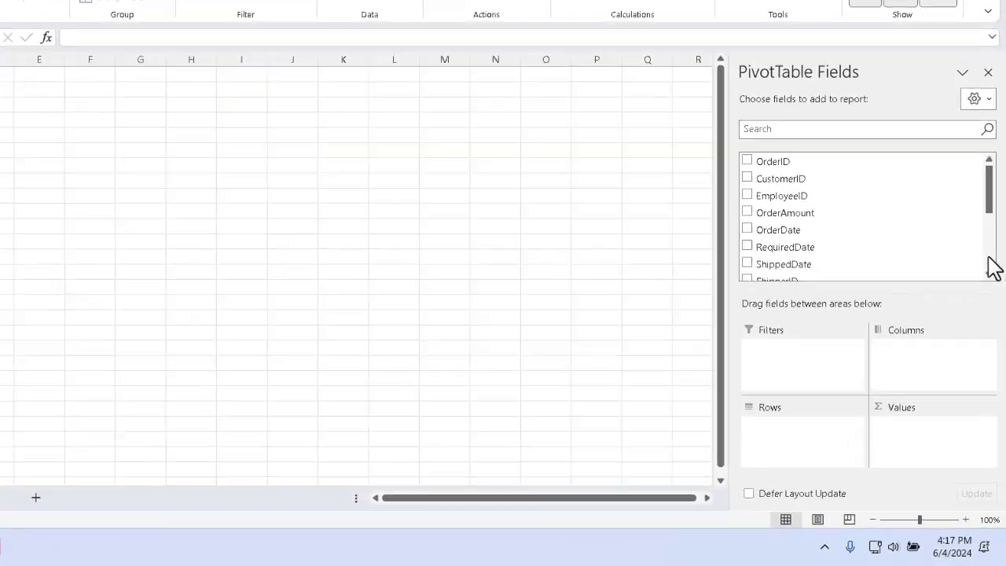
Lay out the PivotTable with ShipCountry as rows, EmployeeID as columns and OrderAmount as values.
{"action": "left_click", "coordinate": [993, 310]}
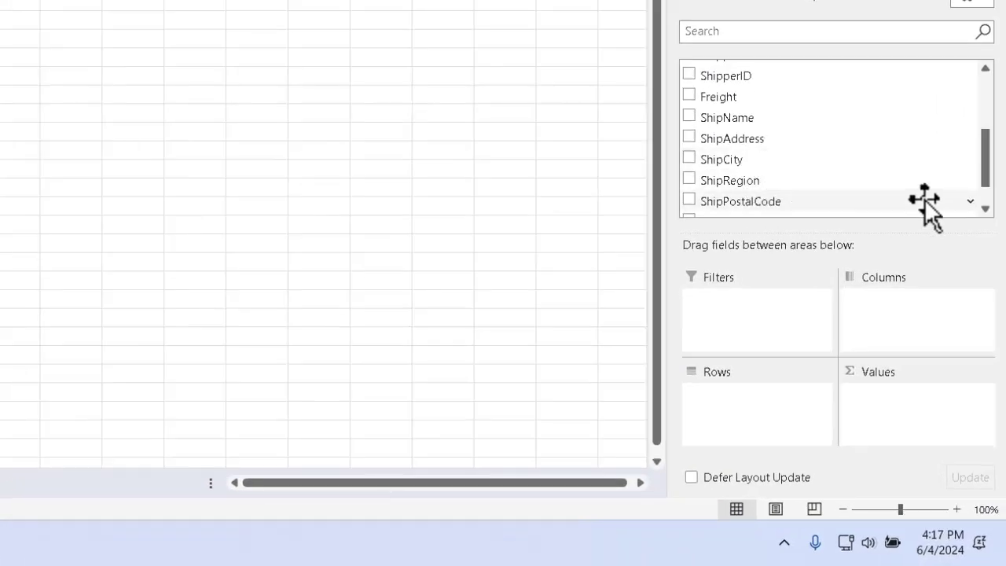
{"action": "left_click_drag", "start_coordinate": [988, 184], "coordinate": [977, 212]}
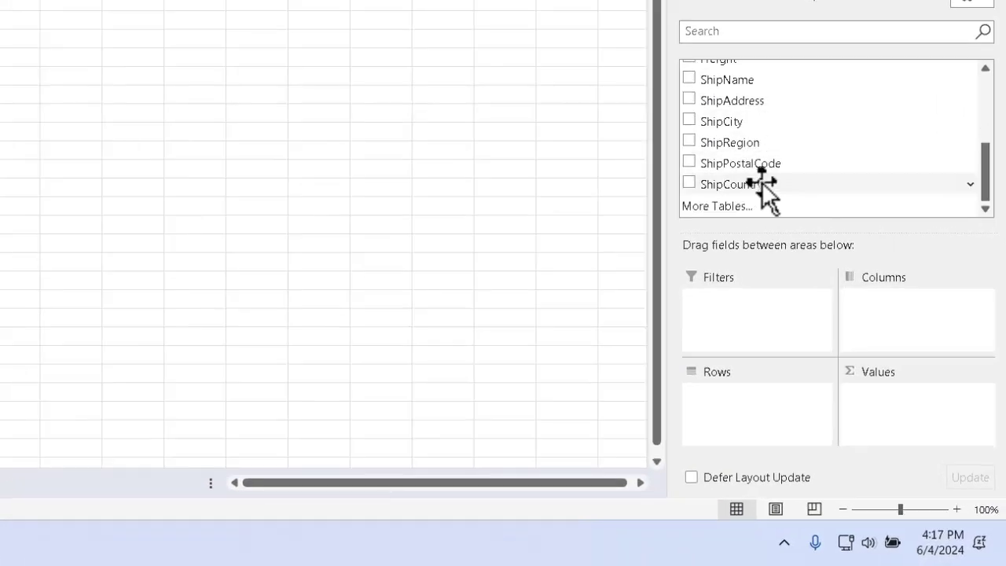
{"action": "left_click_drag", "start_coordinate": [759, 185], "coordinate": [746, 412]}
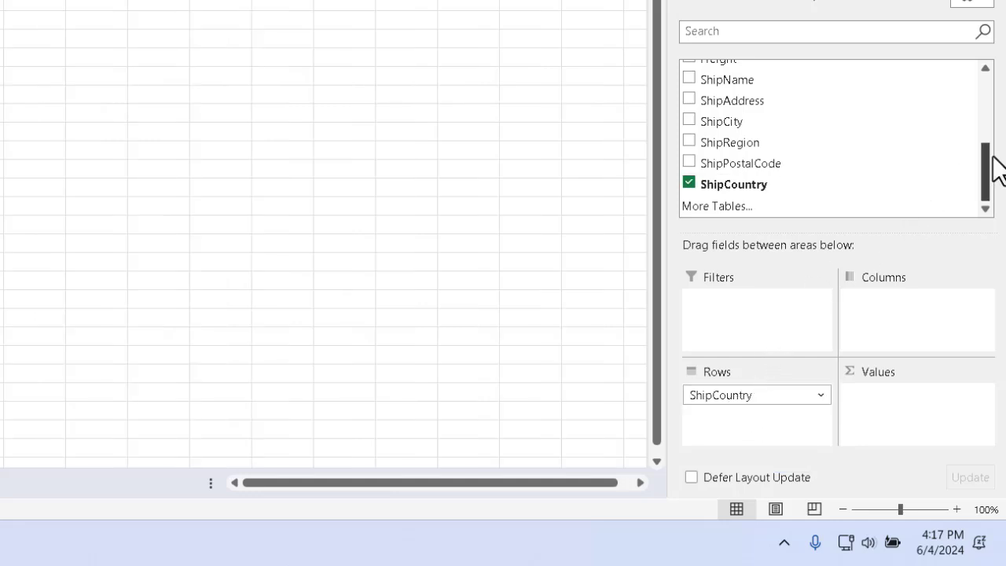
{"action": "scroll", "coordinate": [991, 91], "scroll_direction": "up", "scroll_amount": 3}
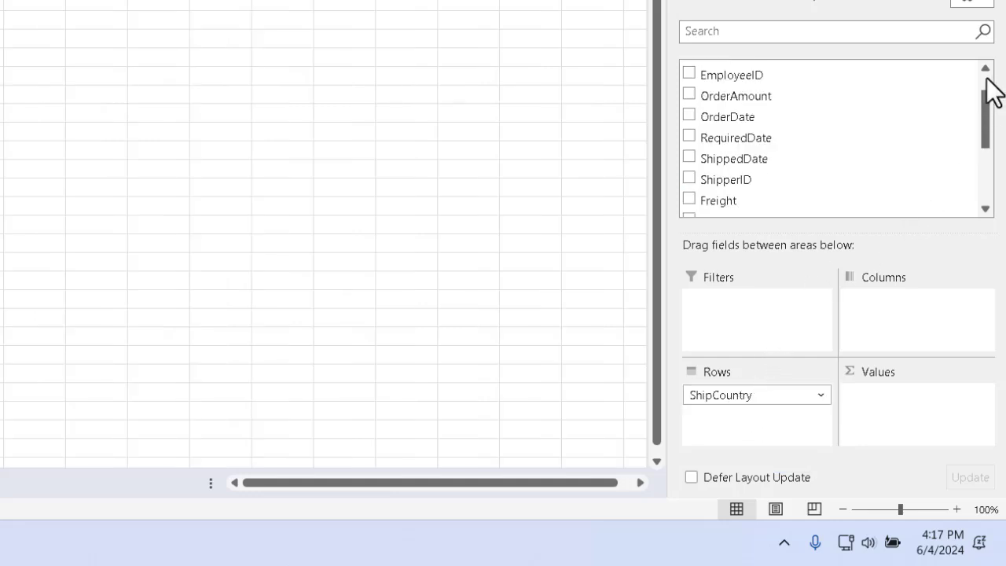
{"action": "left_click_drag", "start_coordinate": [816, 118], "coordinate": [921, 330]}
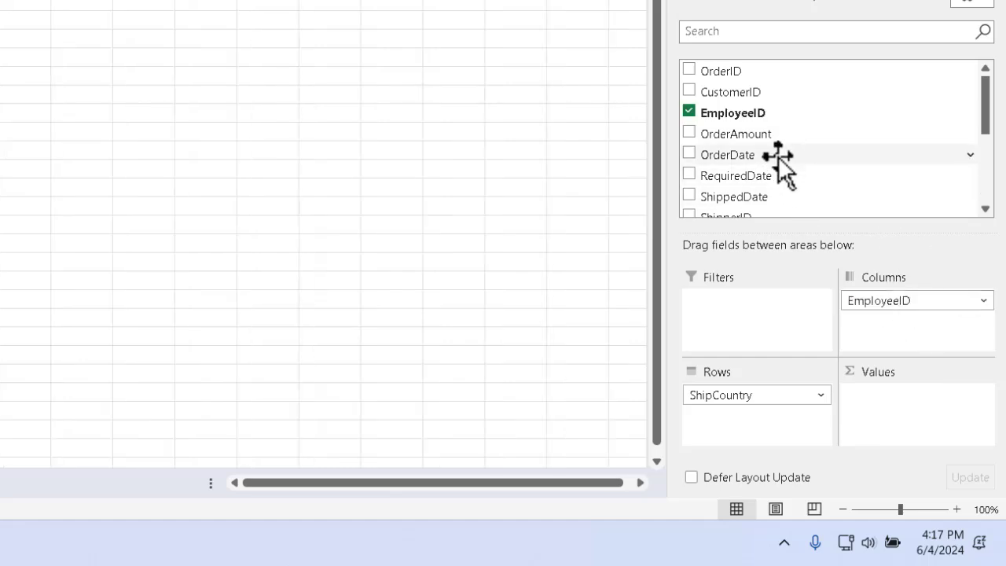
{"action": "left_click_drag", "start_coordinate": [774, 146], "coordinate": [898, 425]}
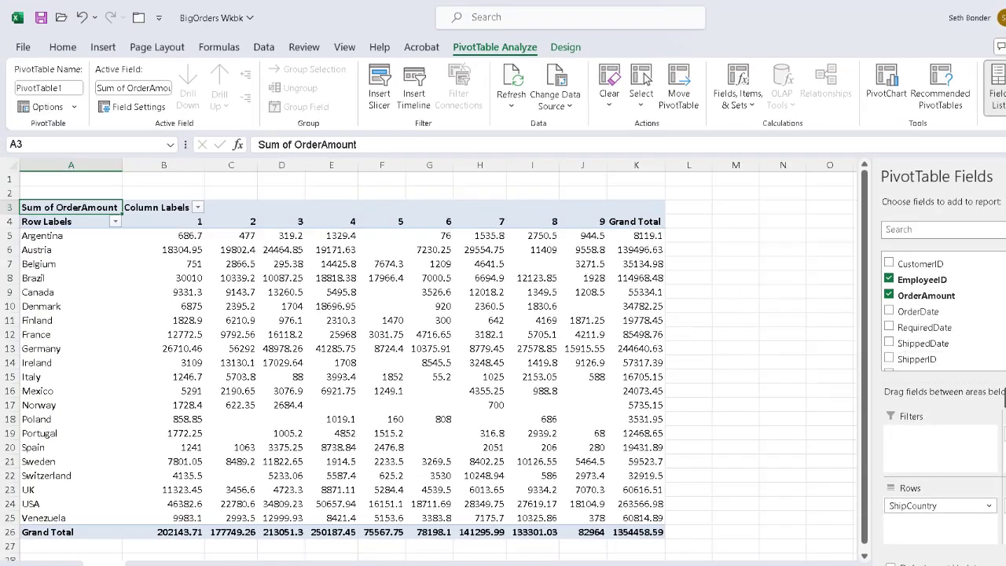
Add ShipName as a report filter and filter the PivotTable to Around the Horn.
{"action": "scroll", "coordinate": [939, 314], "scroll_direction": "down", "scroll_amount": 3}
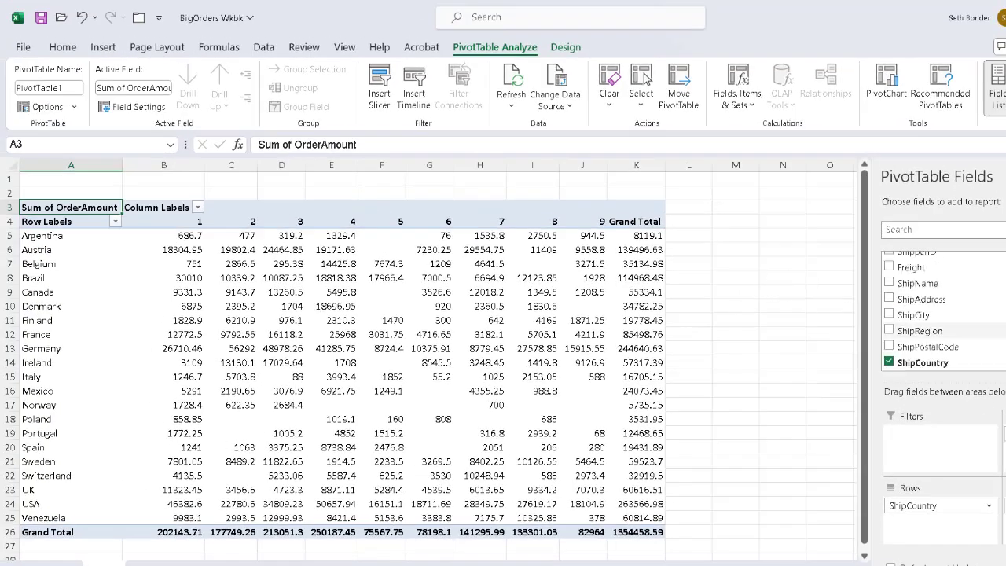
{"action": "left_click_drag", "start_coordinate": [941, 287], "coordinate": [946, 462]}
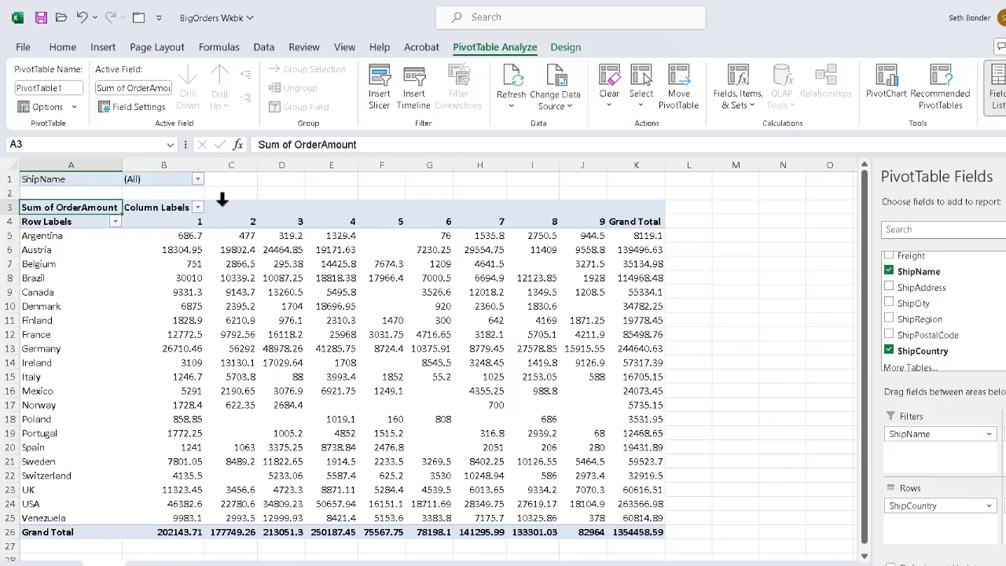
{"action": "left_click", "coordinate": [201, 183]}
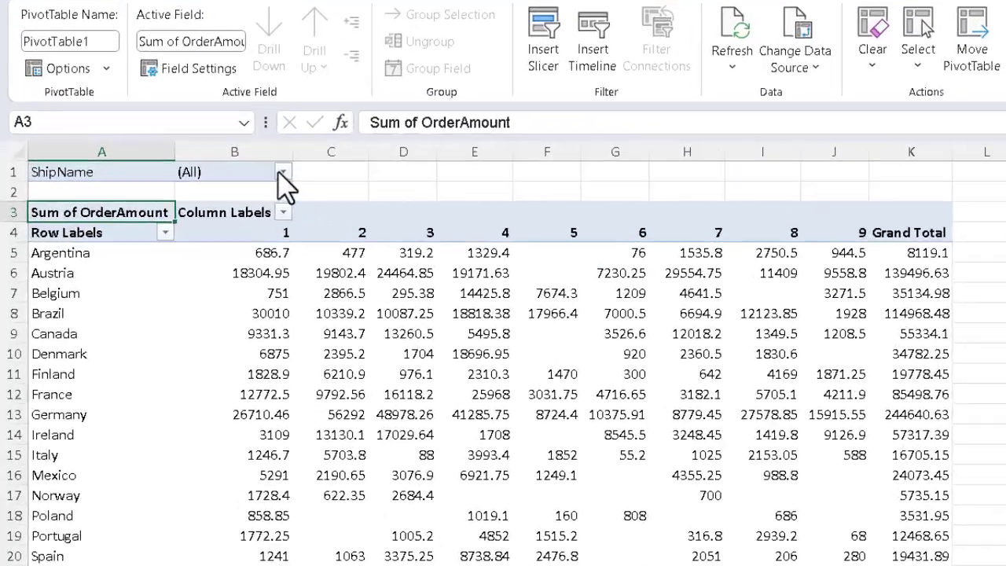
{"action": "left_click", "coordinate": [198, 180]}
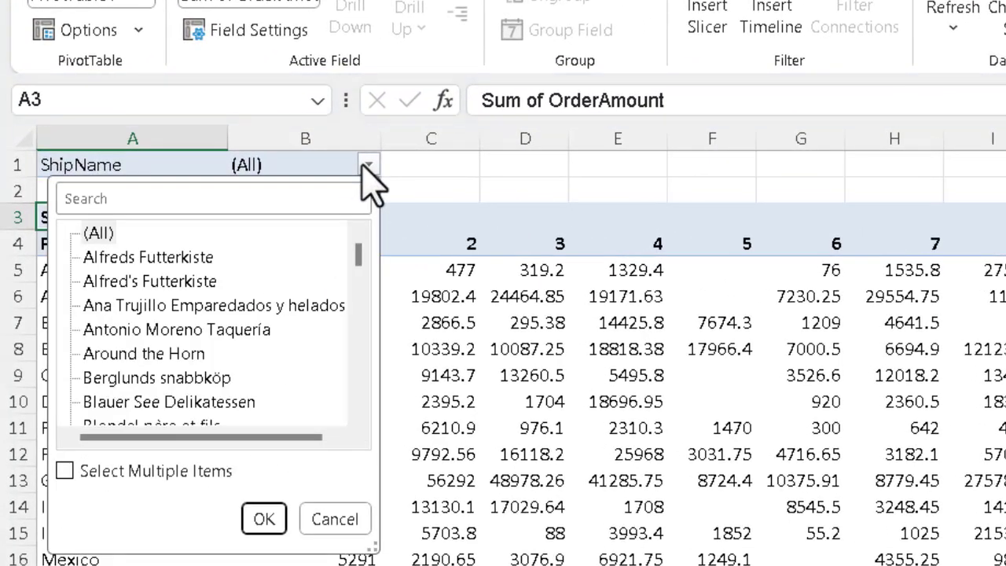
{"action": "left_click", "coordinate": [208, 354]}
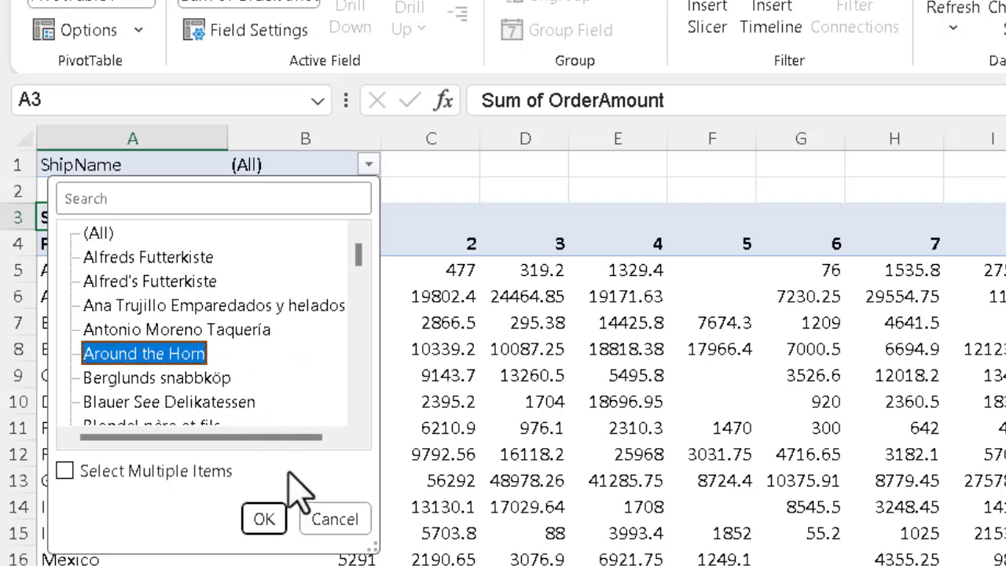
{"action": "left_click", "coordinate": [264, 521]}
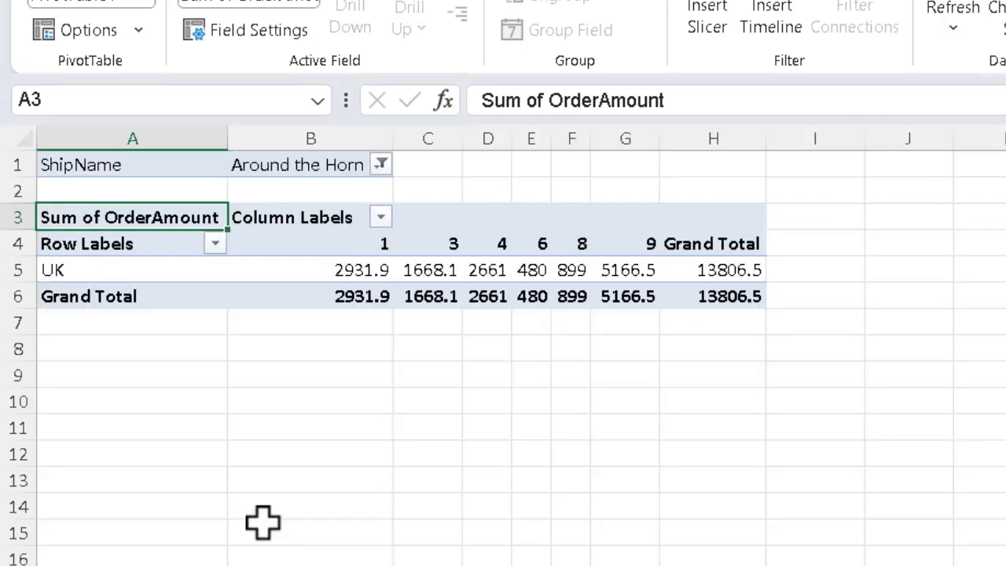
Allow multiple items in the ShipName filter and add Alfred's Futterkiste and Eastern Connection to the selection.
{"action": "left_click", "coordinate": [381, 166]}
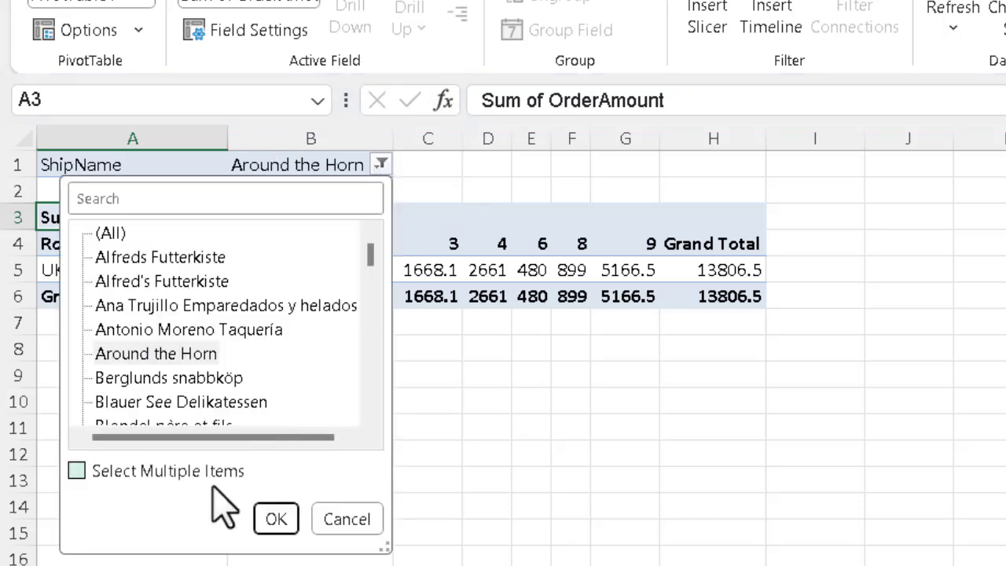
{"action": "left_click", "coordinate": [132, 470]}
{"action": "left_click", "coordinate": [130, 471]}
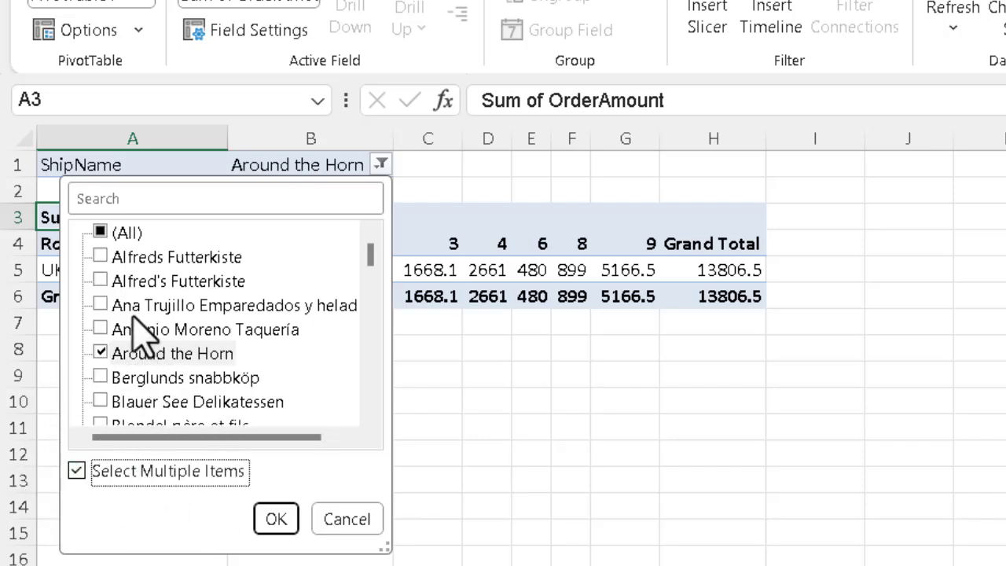
{"action": "left_click", "coordinate": [100, 280]}
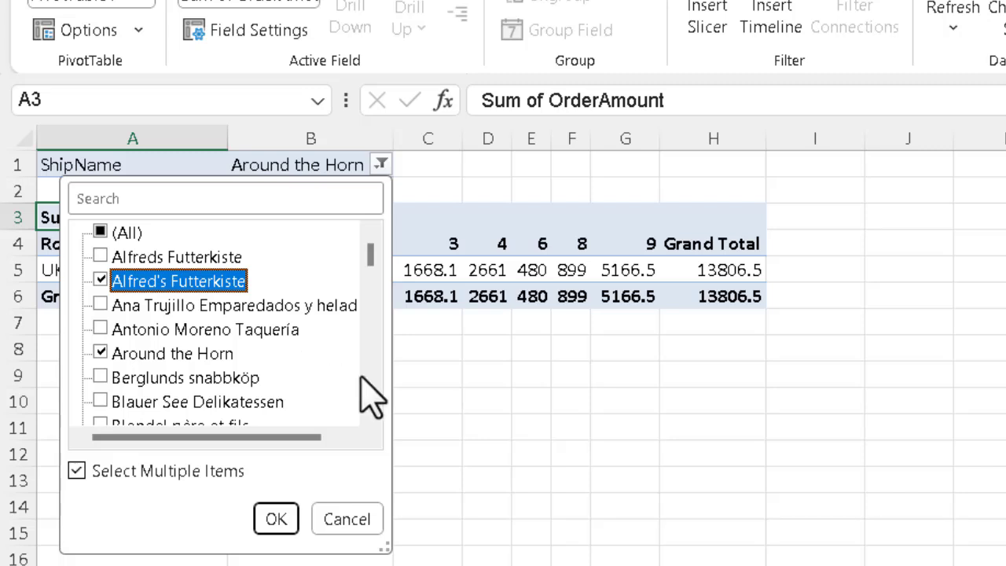
{"action": "scroll", "coordinate": [368, 384], "scroll_direction": "down", "scroll_amount": 5}
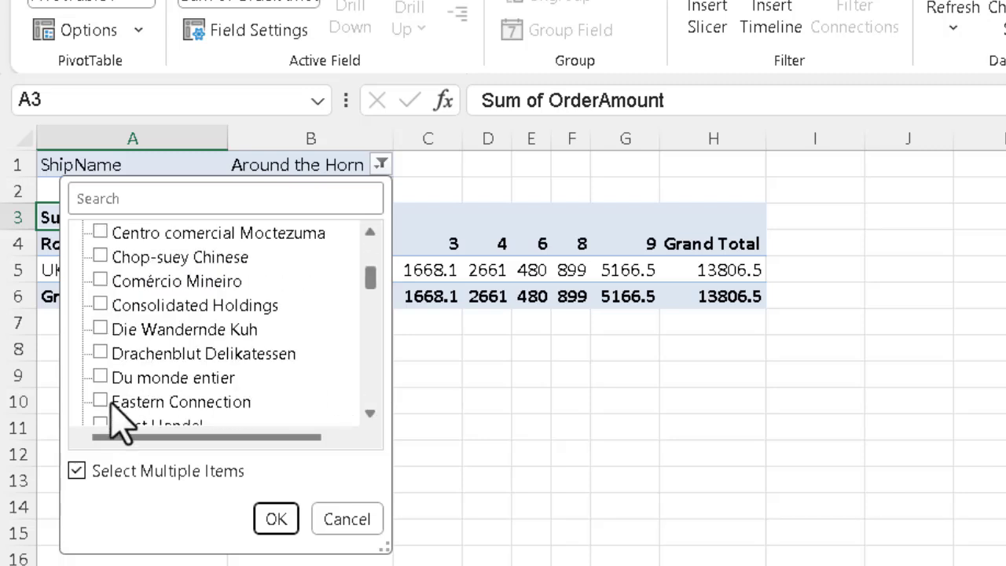
{"action": "left_click", "coordinate": [104, 404]}
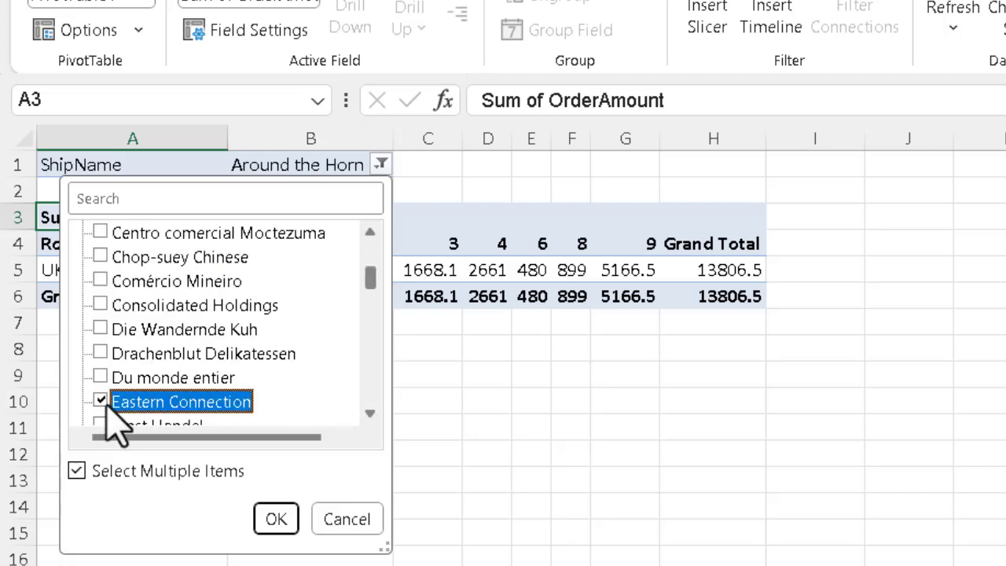
{"action": "left_click", "coordinate": [273, 515]}
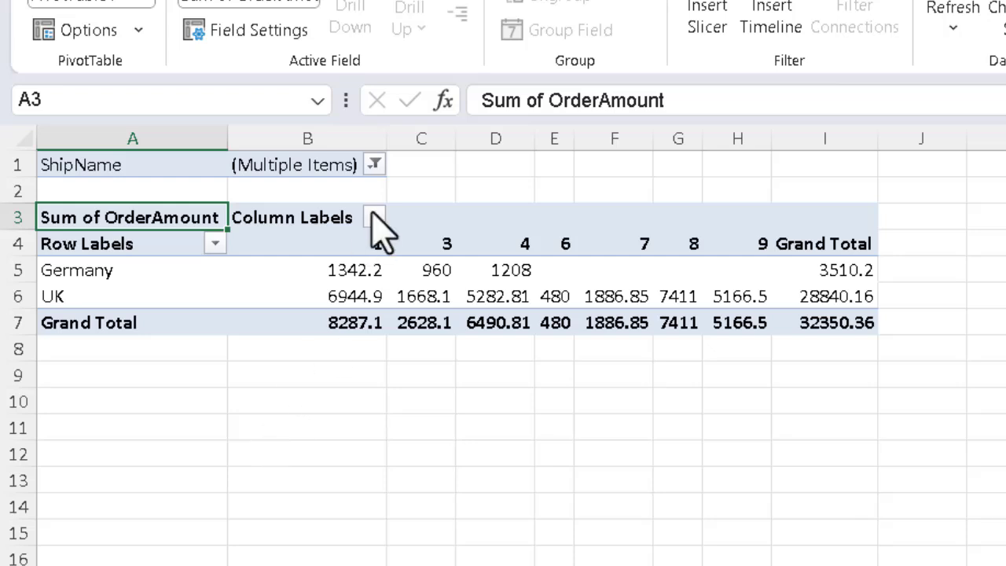
Reset the ShipName filter to all items and remove ShipName from the PivotTable.
{"action": "left_click", "coordinate": [375, 165]}
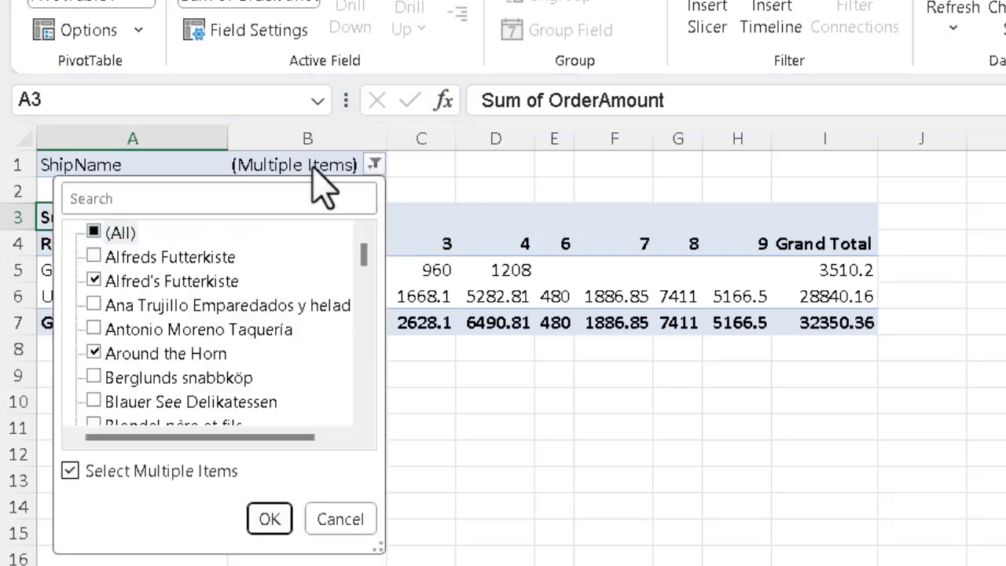
{"action": "left_click", "coordinate": [93, 233]}
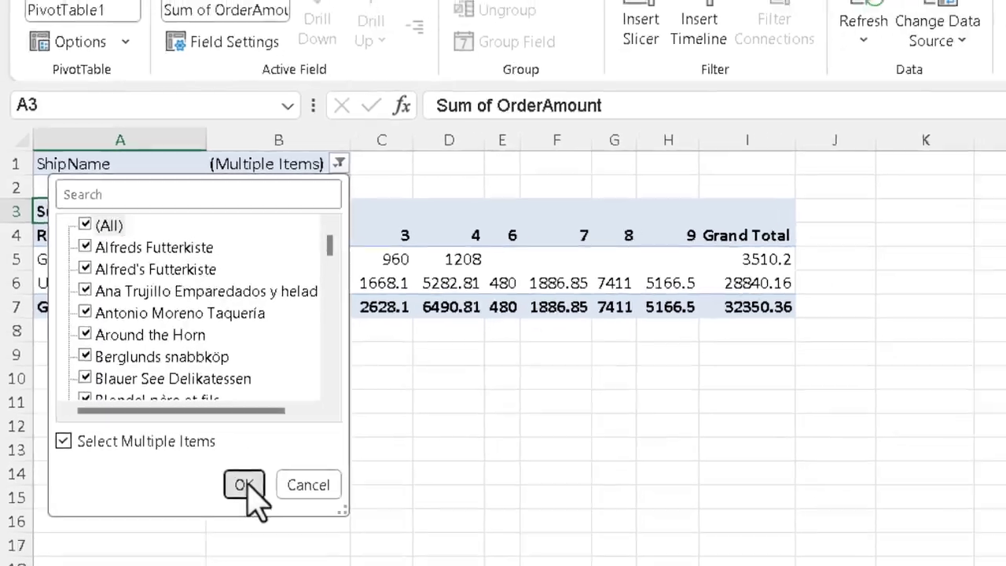
{"action": "left_click", "coordinate": [270, 519]}
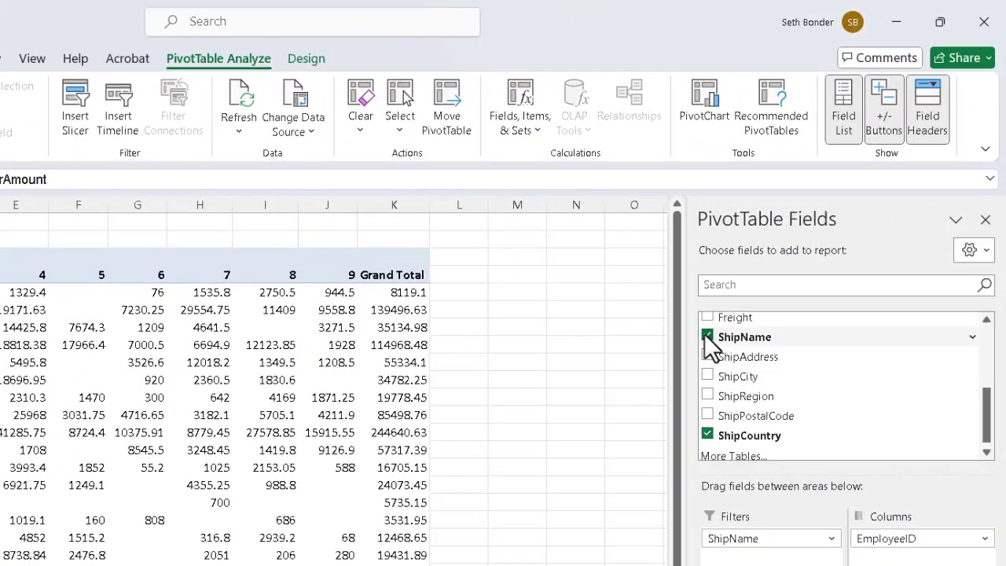
{"action": "left_click", "coordinate": [707, 337]}
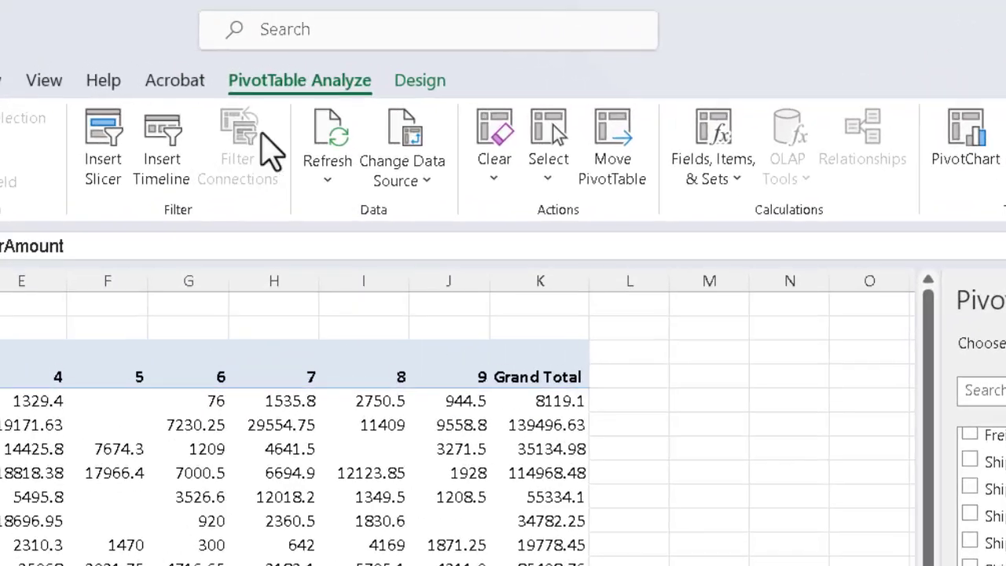
Insert a ShipName slicer, place it beside the PivotTable's Grand Total column and enlarge it to about 4.6 by 3.3 inches.
{"action": "left_click", "coordinate": [307, 94]}
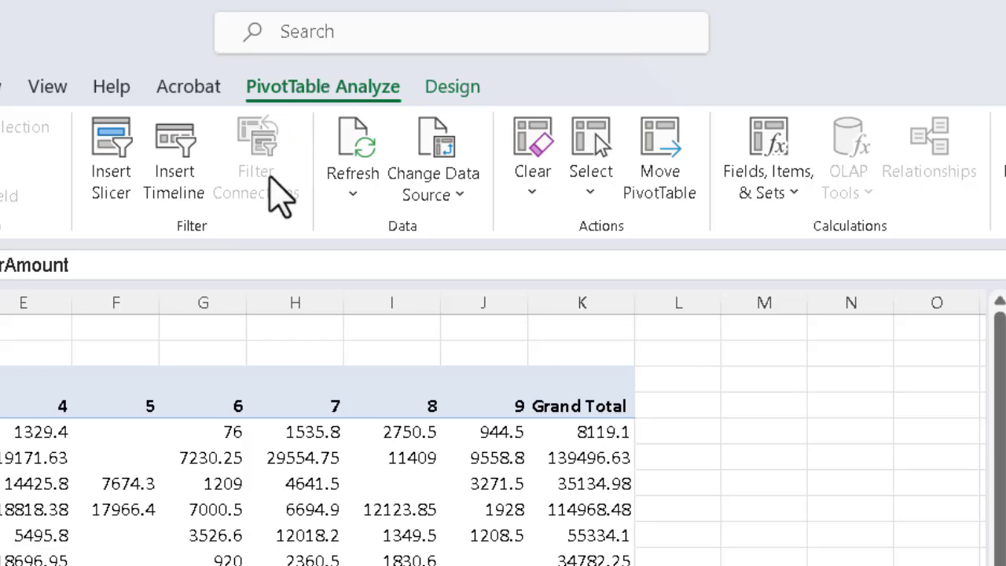
{"action": "key", "text": "ctrl"}
{"action": "key", "text": "ctrl"}
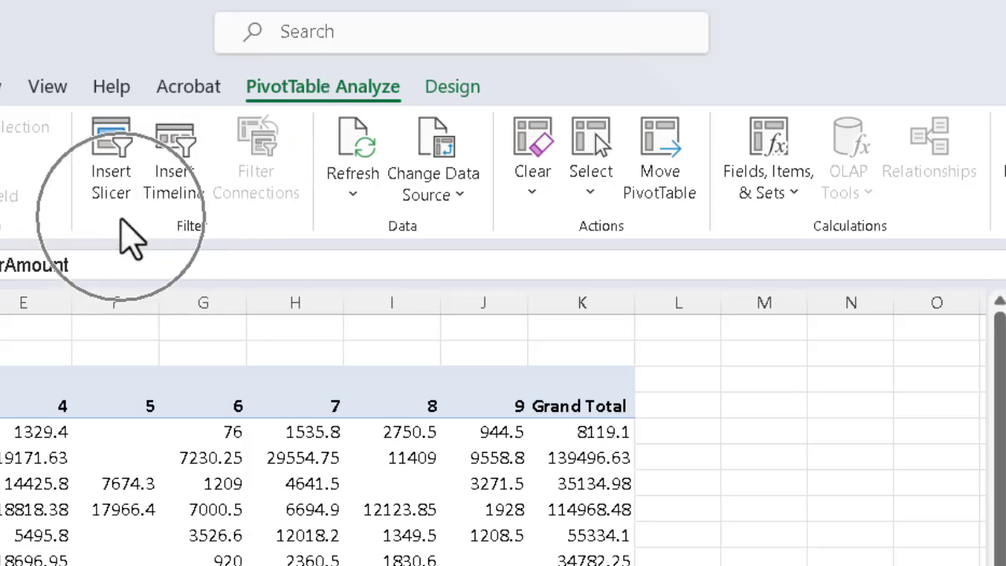
{"action": "left_click", "coordinate": [113, 148]}
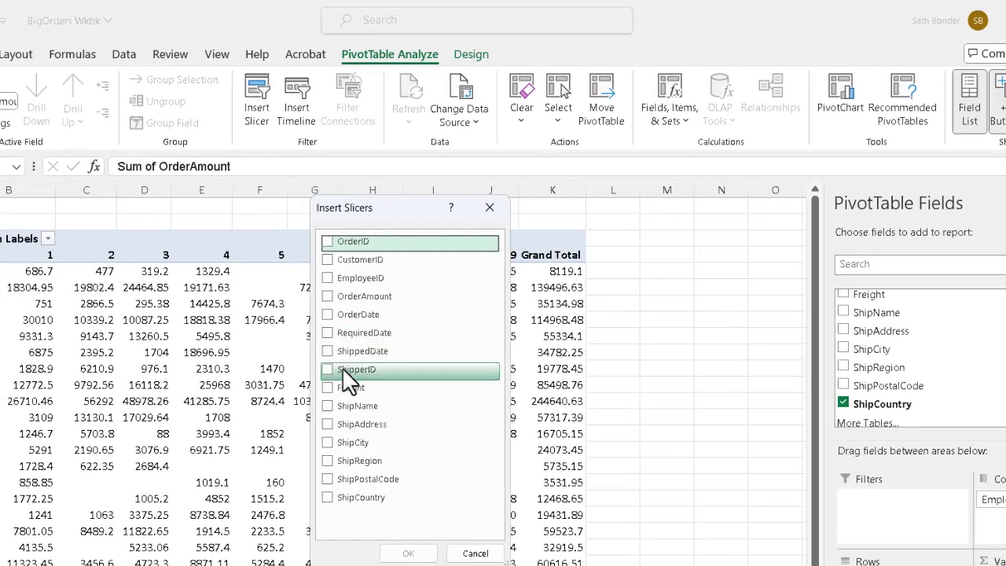
{"action": "left_click", "coordinate": [329, 412]}
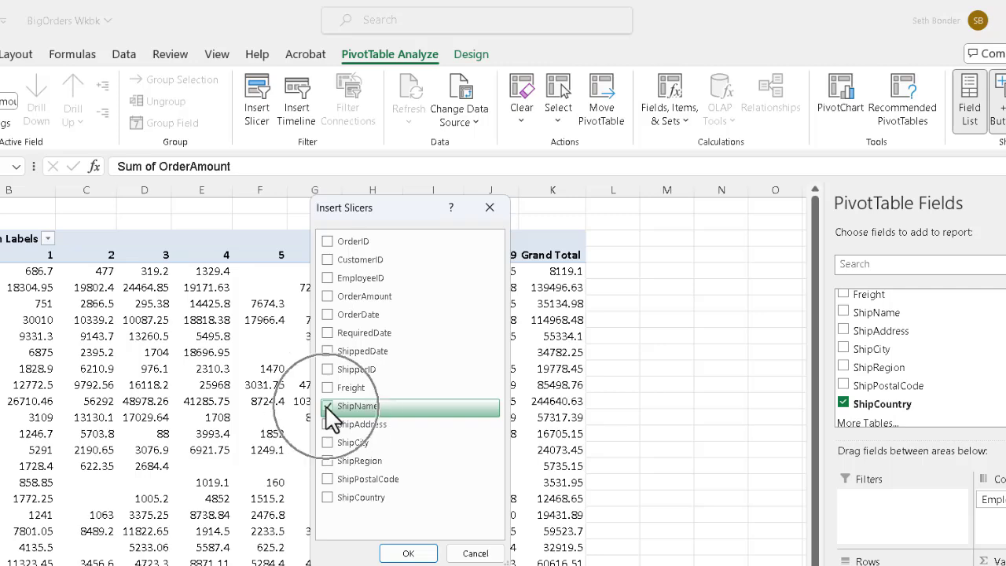
{"action": "left_click", "coordinate": [397, 557]}
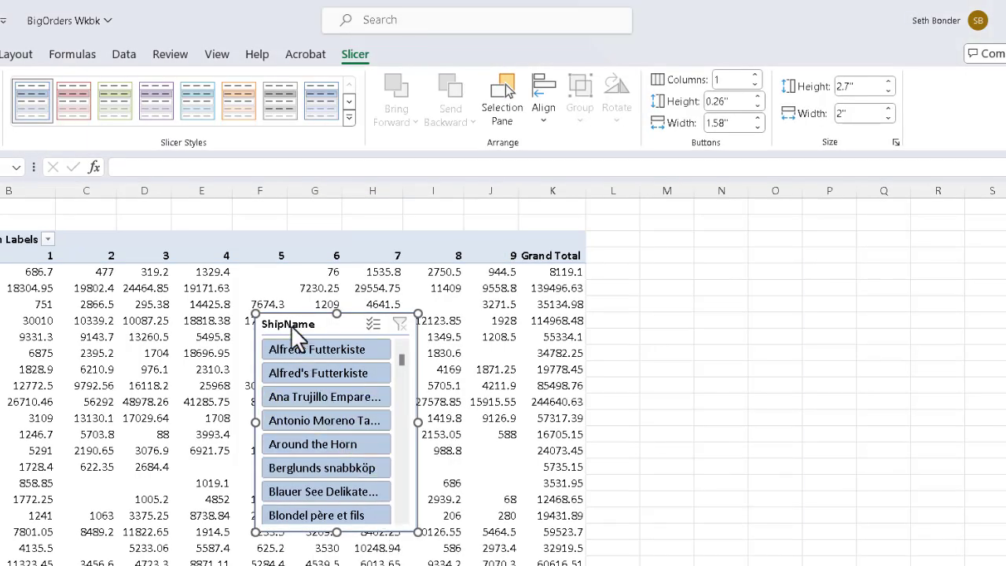
{"action": "left_click_drag", "start_coordinate": [291, 325], "coordinate": [636, 228]}
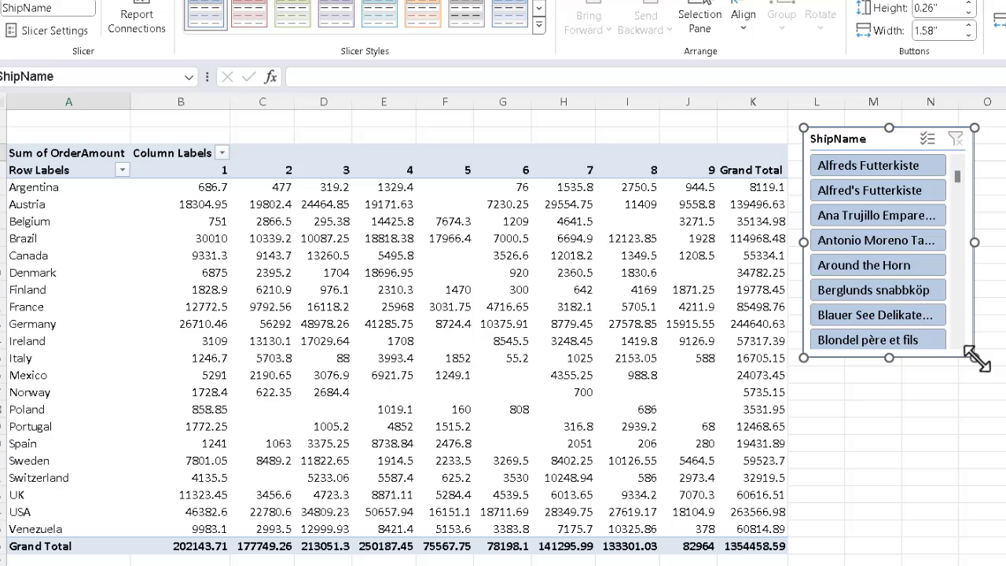
{"action": "left_click_drag", "start_coordinate": [975, 358], "coordinate": [1005, 524]}
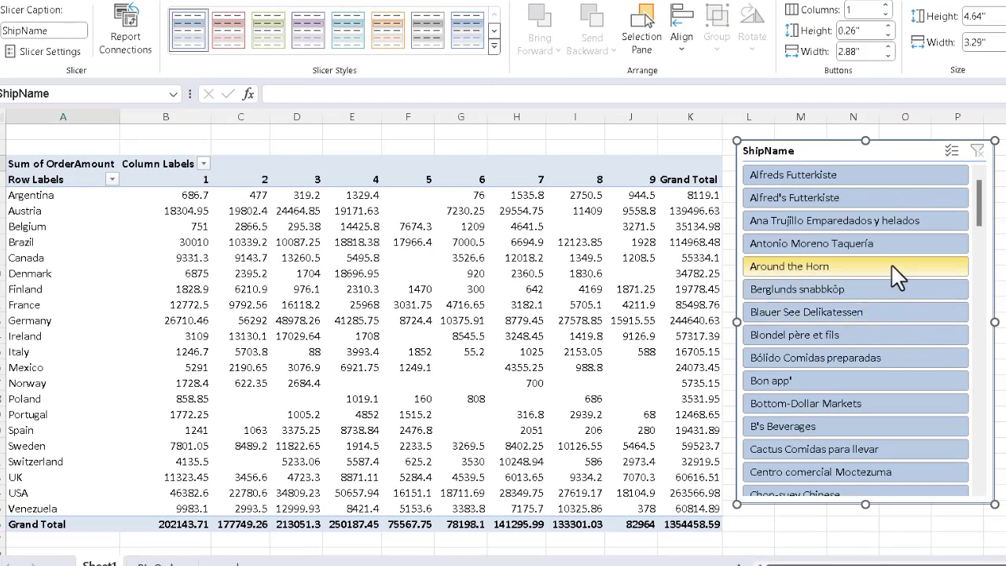
Use the slicer to filter the PivotTable to Alfred's Futterkiste, to Bottom-Dollar Markets, and finally to Around the Horn.
{"action": "left_click", "coordinate": [861, 201]}
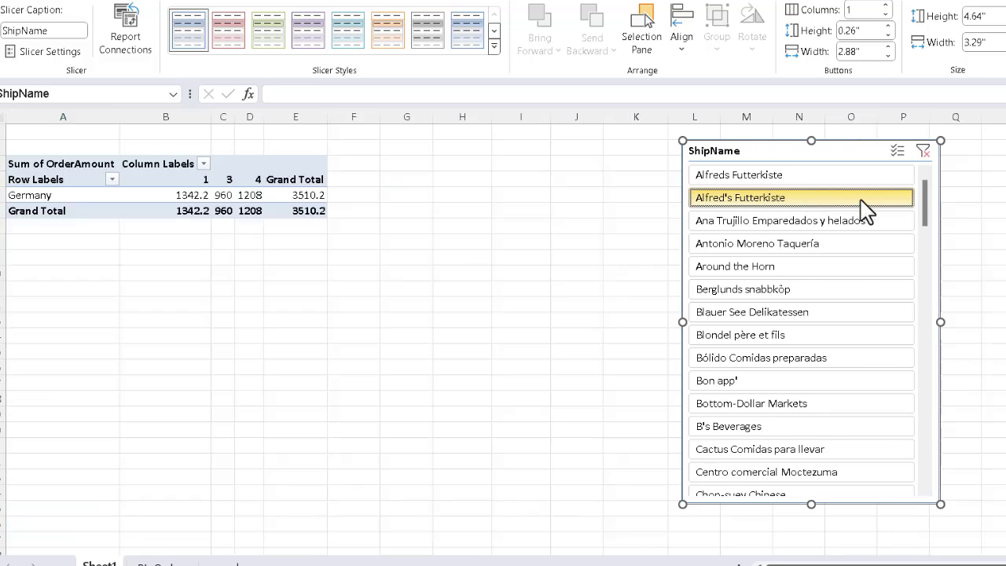
{"action": "left_click", "coordinate": [860, 405]}
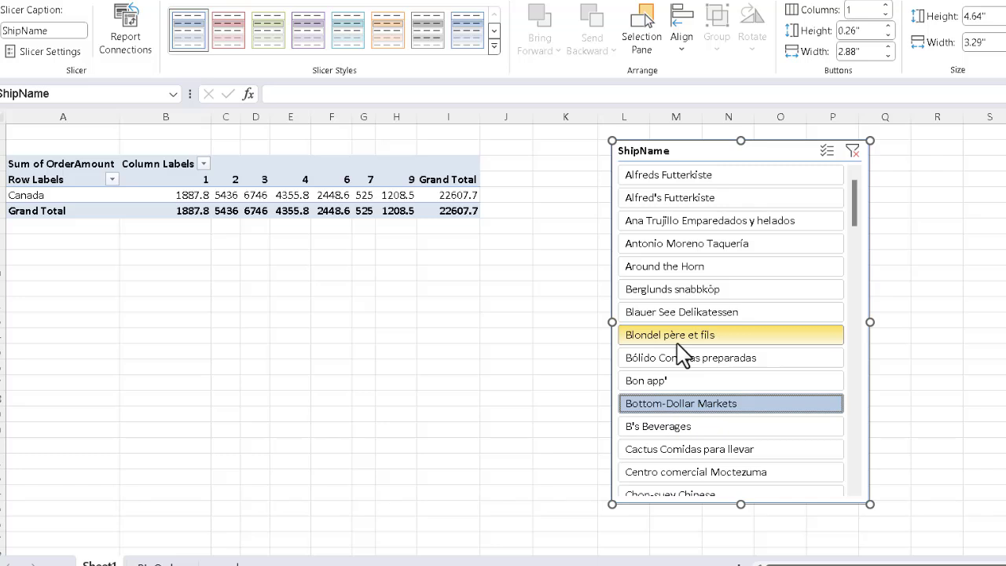
{"action": "left_click", "coordinate": [725, 271]}
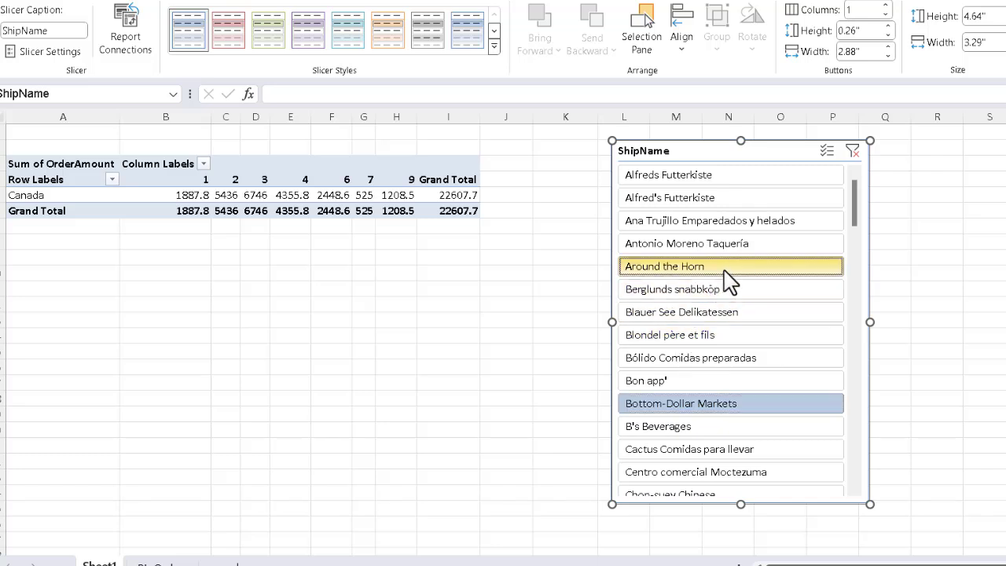
Add Alfred's Futterkiste to the slicer selection, and replace the selection with the range from Ana Trujillo Emparedados y helados through Bottom-Dollar Markets.
{"action": "left_click", "coordinate": [767, 200]}
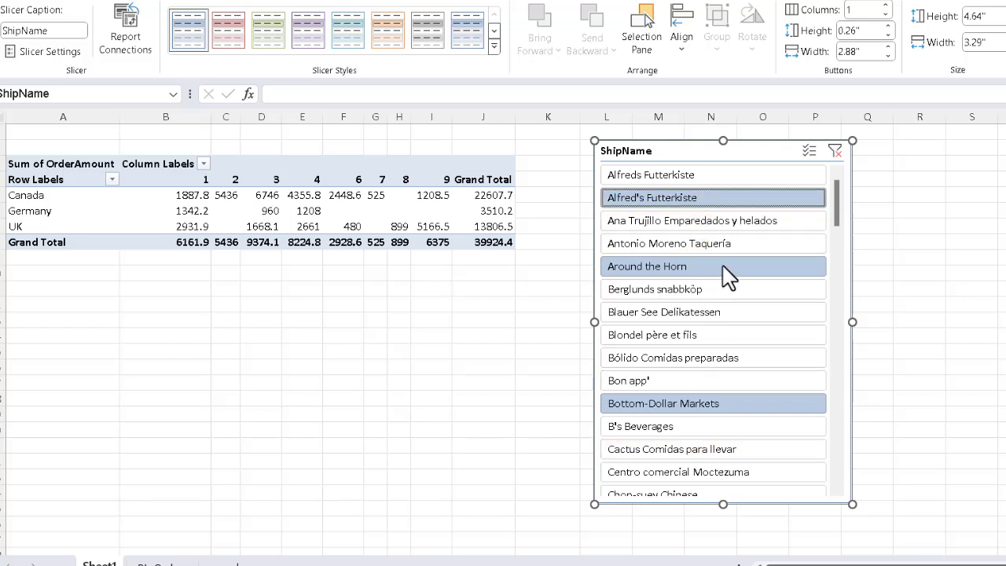
{"action": "left_click", "coordinate": [700, 220]}
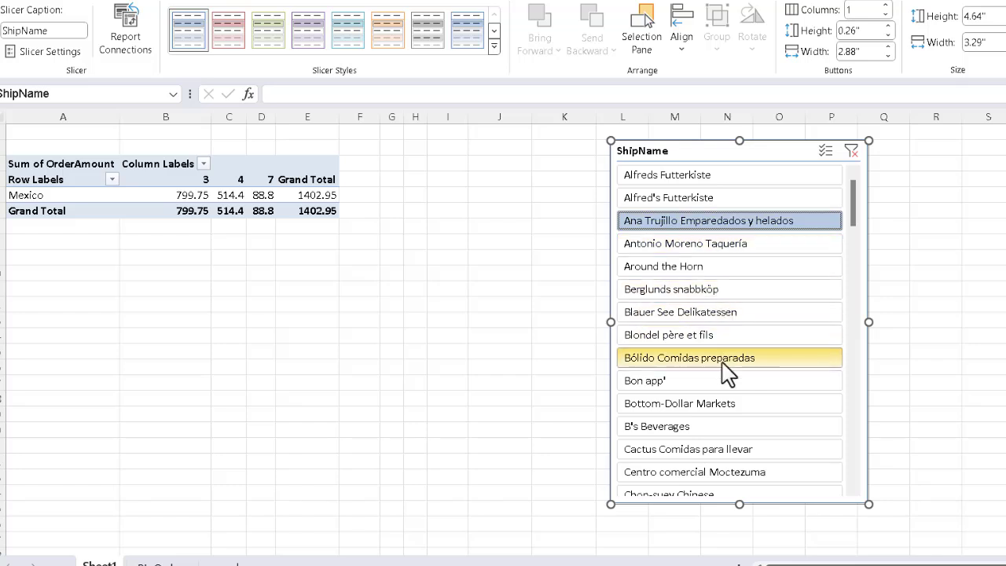
{"action": "left_click", "coordinate": [743, 404], "text": "shift"}
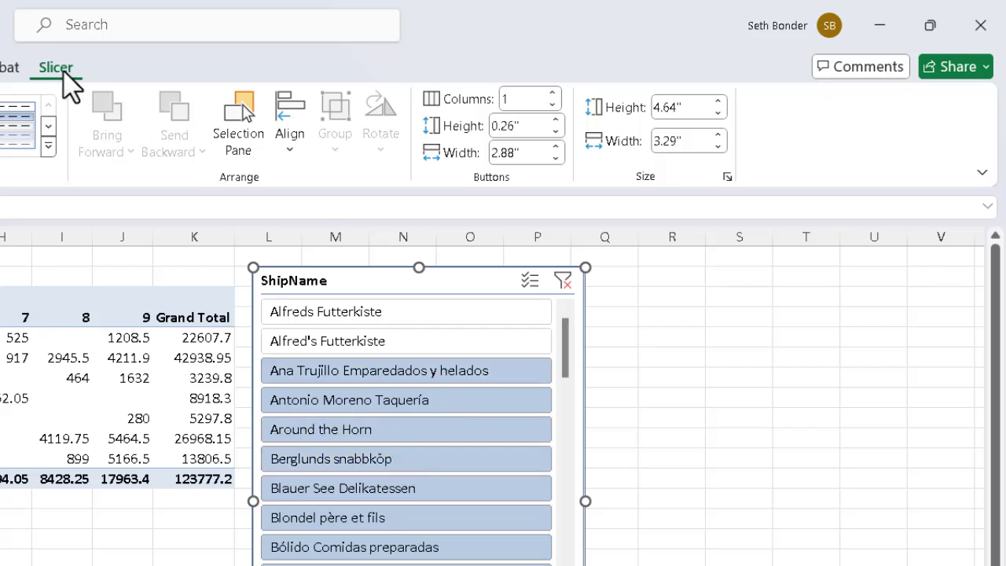
Set the ShipName slicer to 3 columns of buttons and widen it to about 5.9 inches.
{"action": "key", "text": "ctrl"}
{"action": "key", "text": "ctrl"}
{"action": "left_click", "coordinate": [552, 94]}
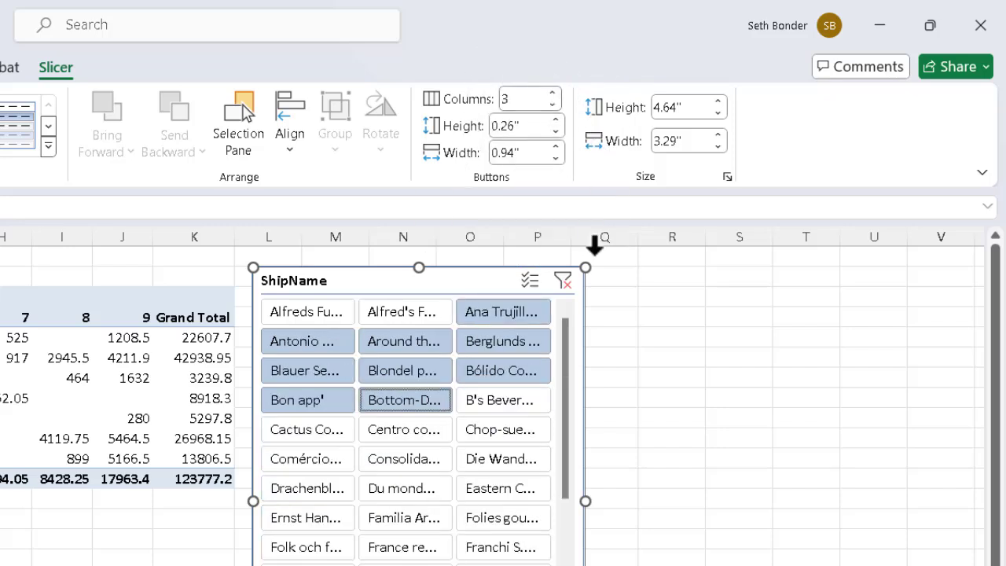
{"action": "left_click_drag", "start_coordinate": [590, 506], "coordinate": [848, 517]}
Filter the PivotTable through the slicer to Drachenblut Delikatessen, Blauer See Delikatessen, Galería del gastronómo and Hanari Carnes together.
{"action": "left_click", "coordinate": [416, 488]}
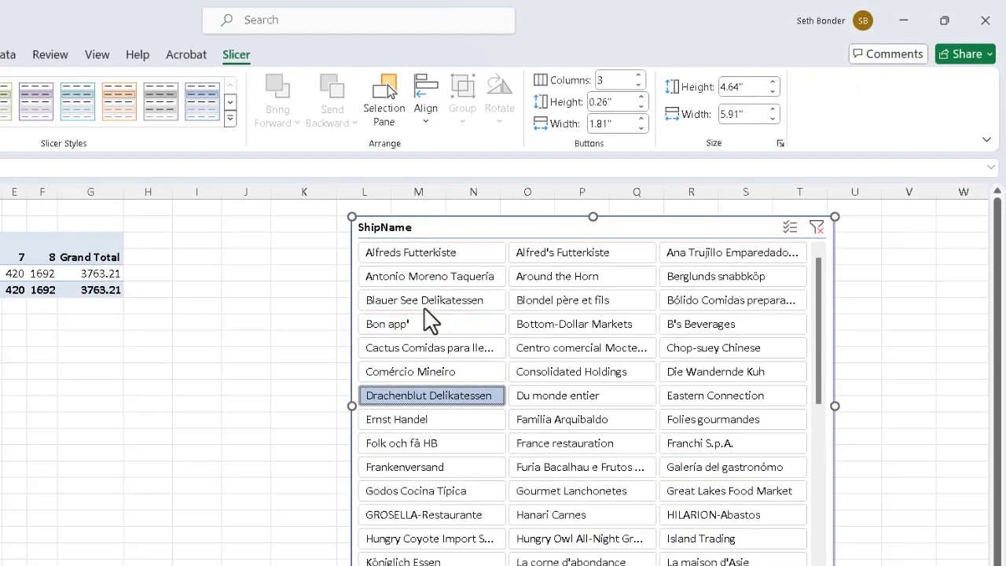
{"action": "left_click", "coordinate": [424, 300], "text": "ctrl"}
{"action": "left_click", "coordinate": [743, 472], "text": "ctrl"}
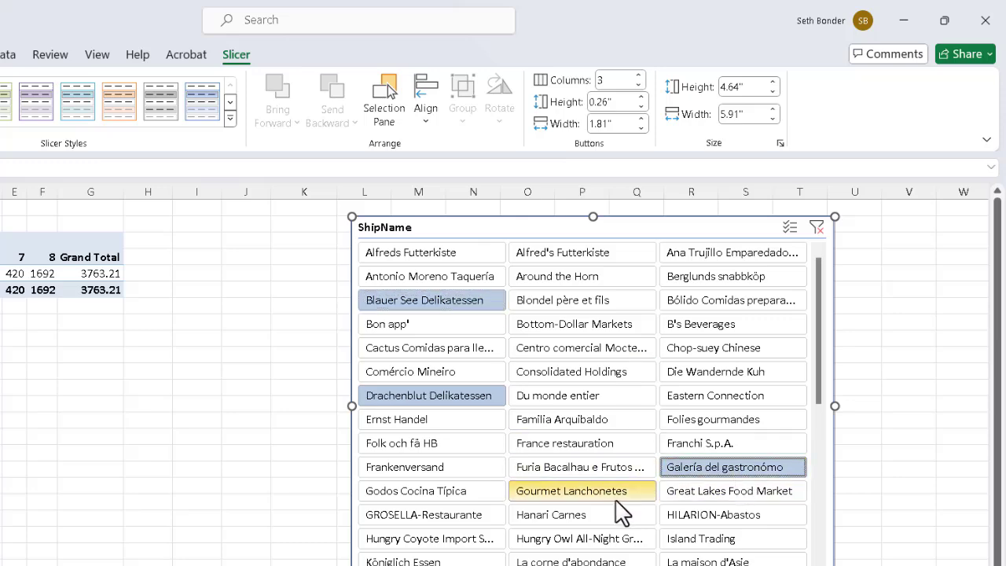
{"action": "left_click", "coordinate": [611, 517], "text": "ctrl"}
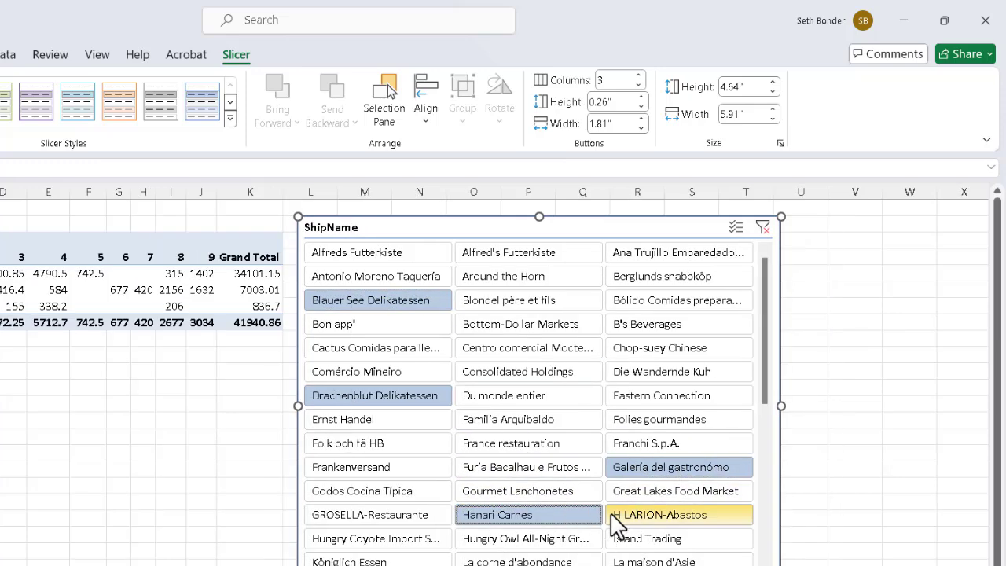
Filter the slicer to Bottom-Dollar Markets alone, and extend the selection to the continuous range through Franchi S.p.A.
{"action": "left_click", "coordinate": [509, 323]}
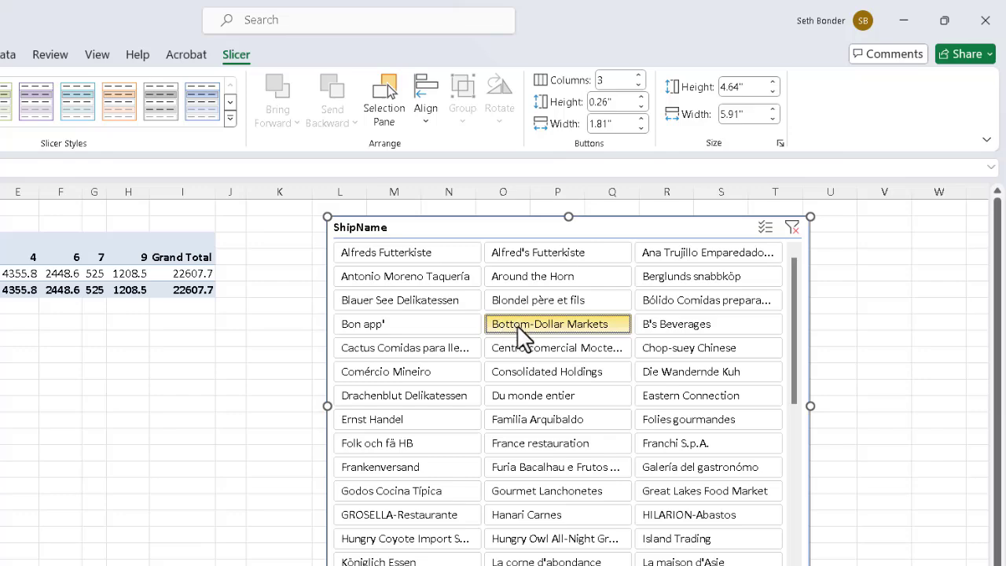
{"action": "left_click_drag", "start_coordinate": [519, 329], "coordinate": [672, 440]}
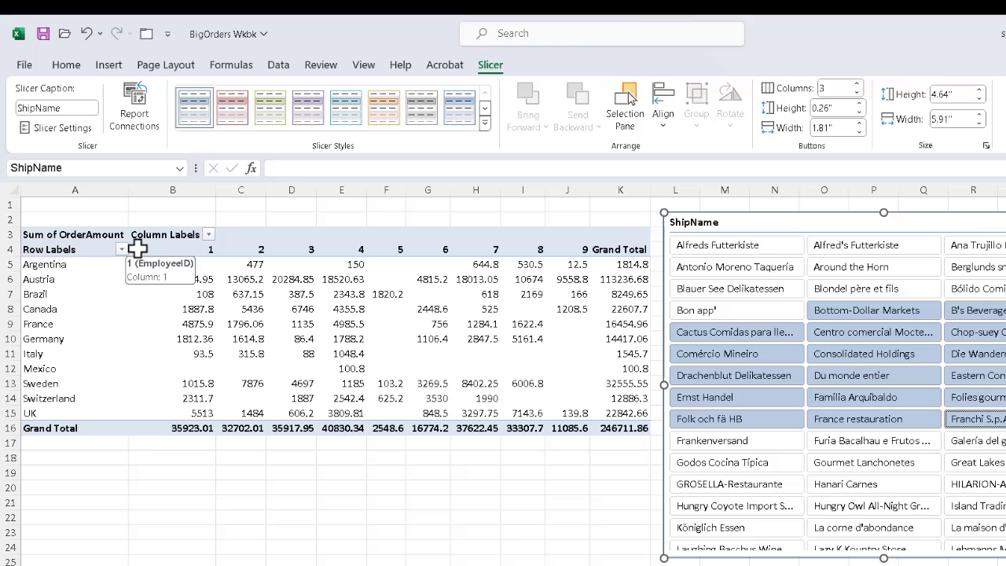
Check in the print preview how the PivotTable and slicer print, including page 2, and return to the worksheet.
{"action": "left_click", "coordinate": [23, 66]}
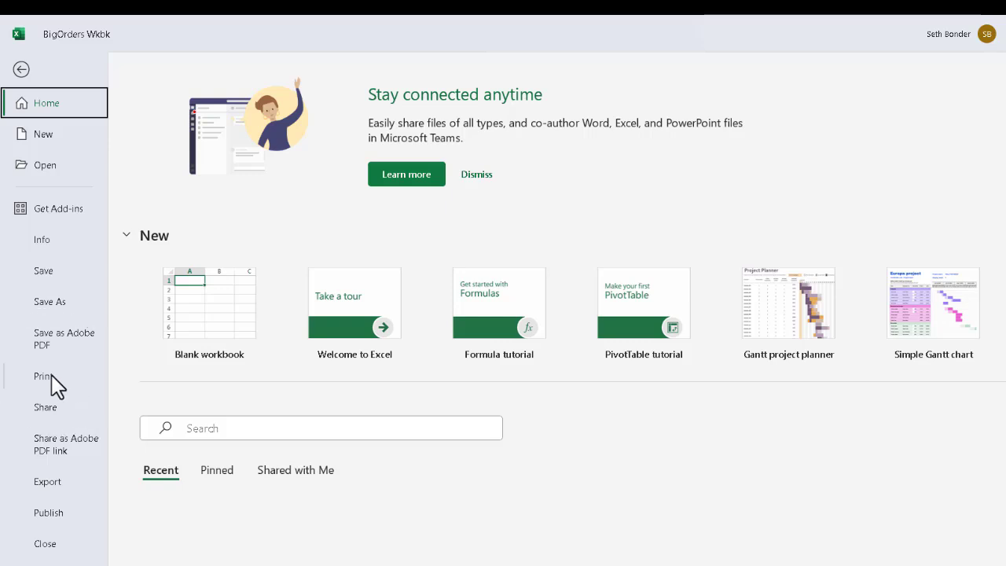
{"action": "left_click", "coordinate": [51, 375]}
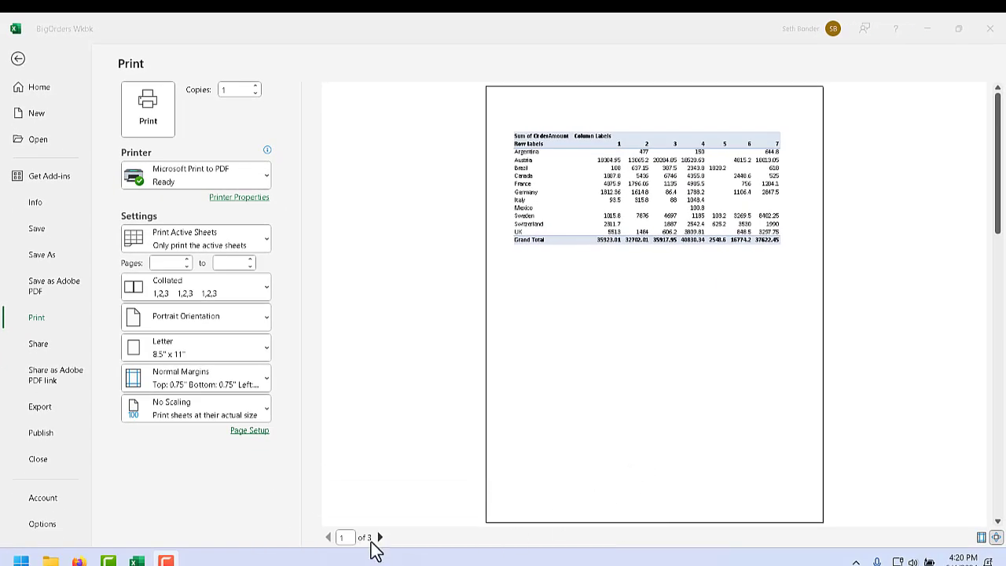
{"action": "left_click", "coordinate": [380, 537]}
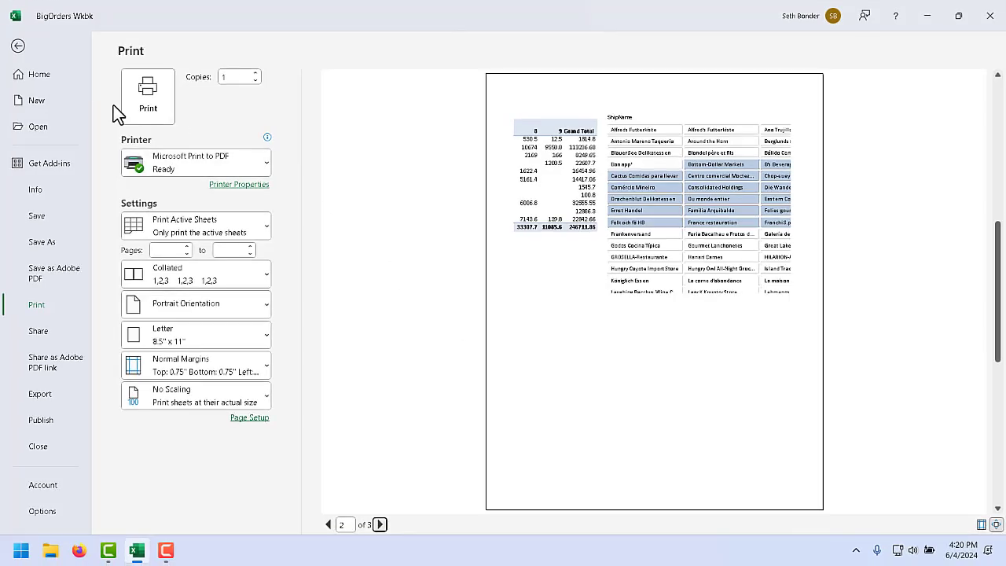
{"action": "left_click", "coordinate": [18, 48]}
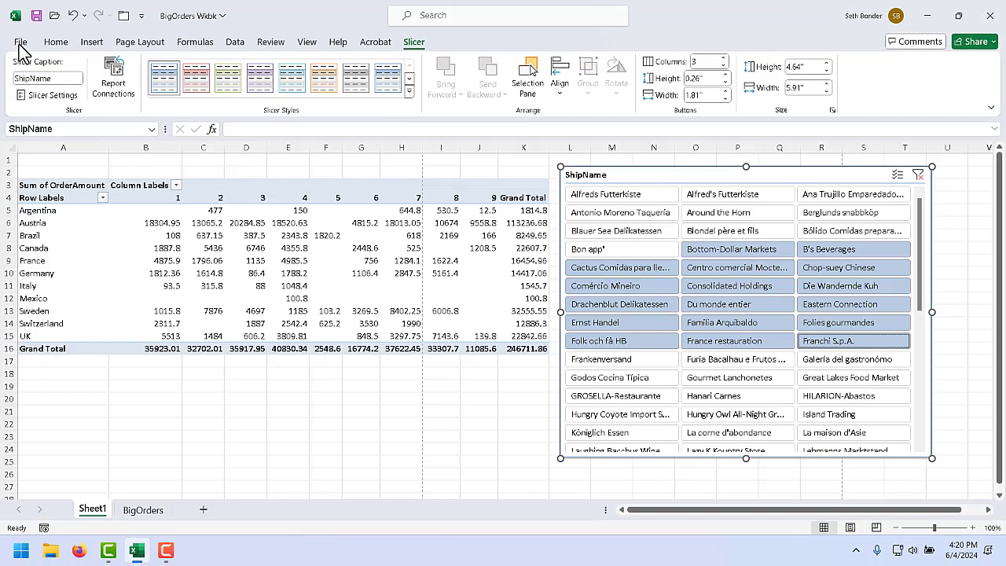
Clear the ShipName slicer's filter and delete the slicer from the worksheet.
{"action": "left_click", "coordinate": [917, 175]}
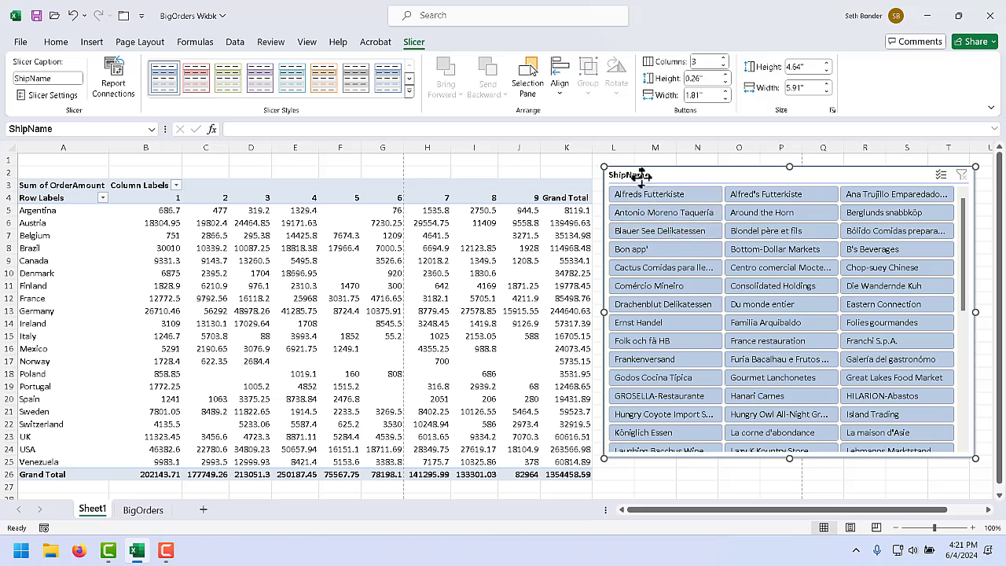
{"action": "key", "text": "Delete"}
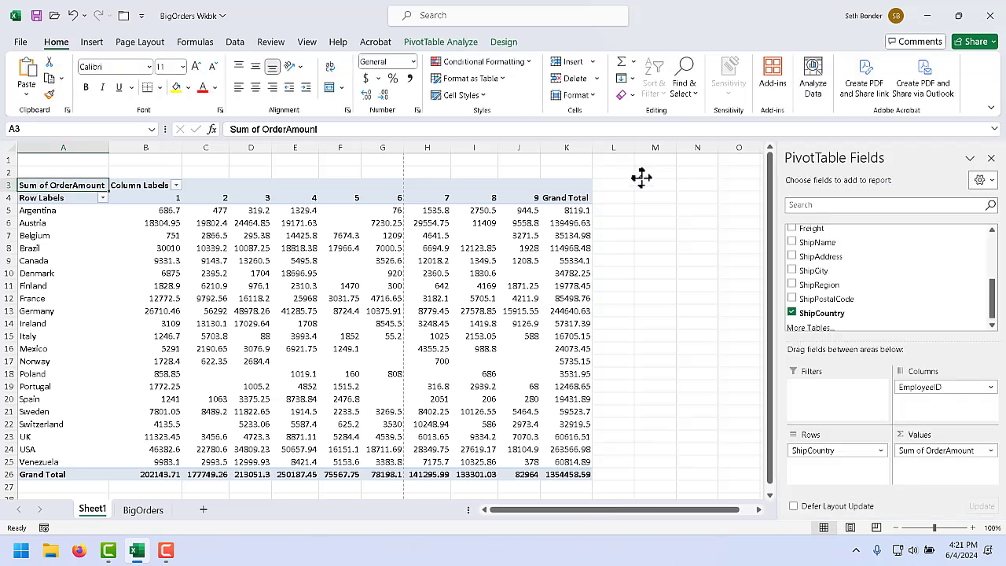